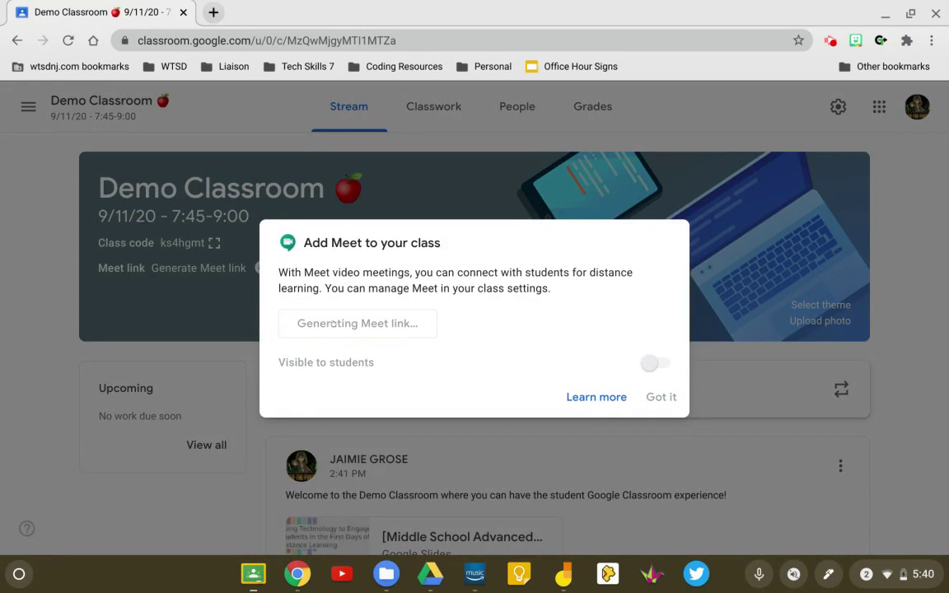
Keep the class's new Meet link hidden from students and save the Meet setup.
click(660, 362)
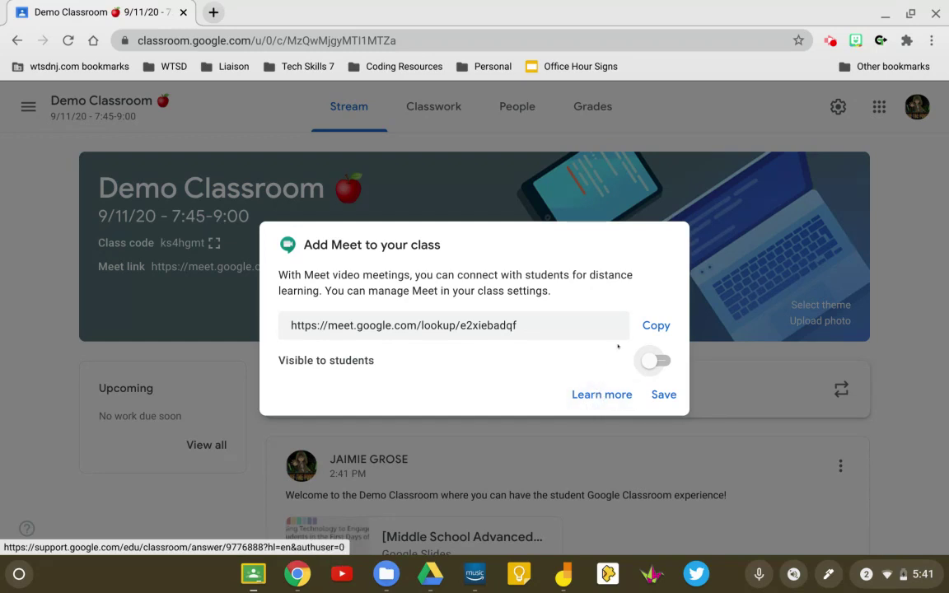
click(650, 392)
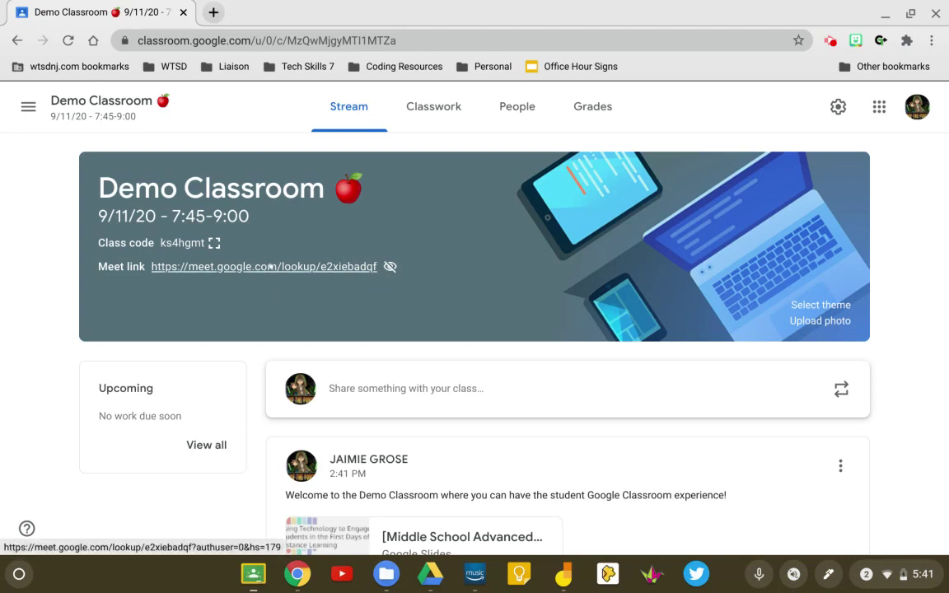
Open the class Meet link, turn off the microphone and camera, and join the meeting.
click(271, 266)
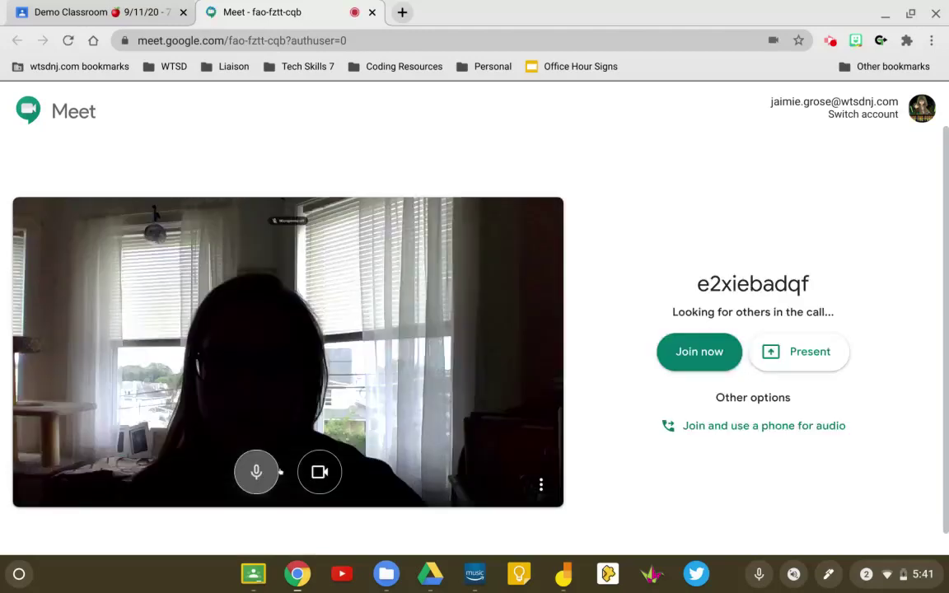
click(258, 472)
click(320, 472)
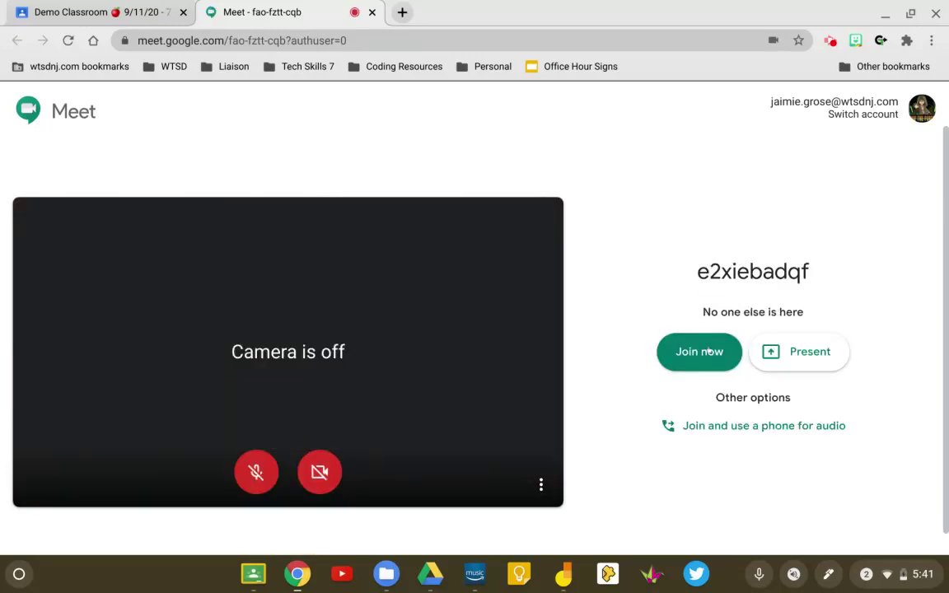
click(708, 351)
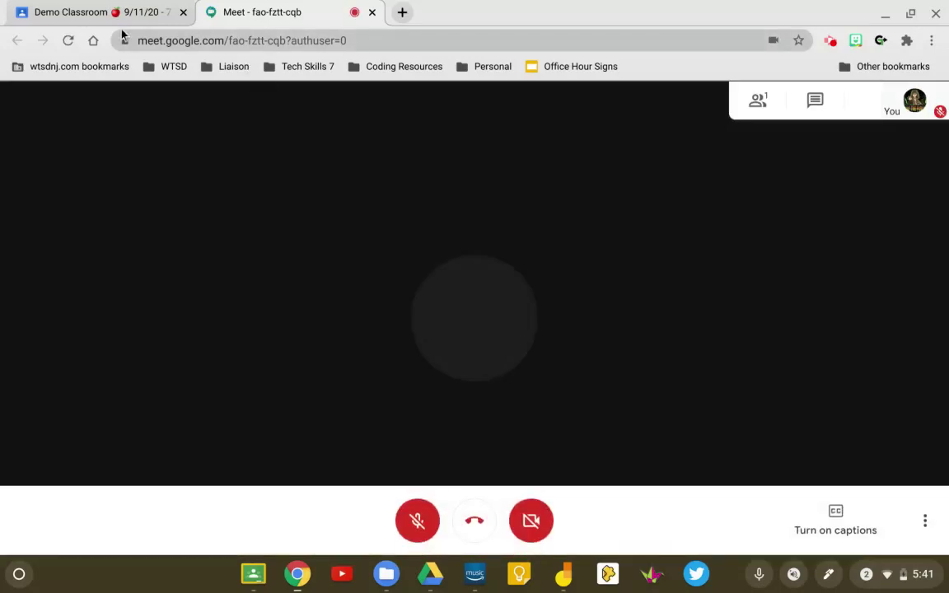
Return to the Demo Classroom, make the Meet link visible to students in the class settings, and save.
click(87, 14)
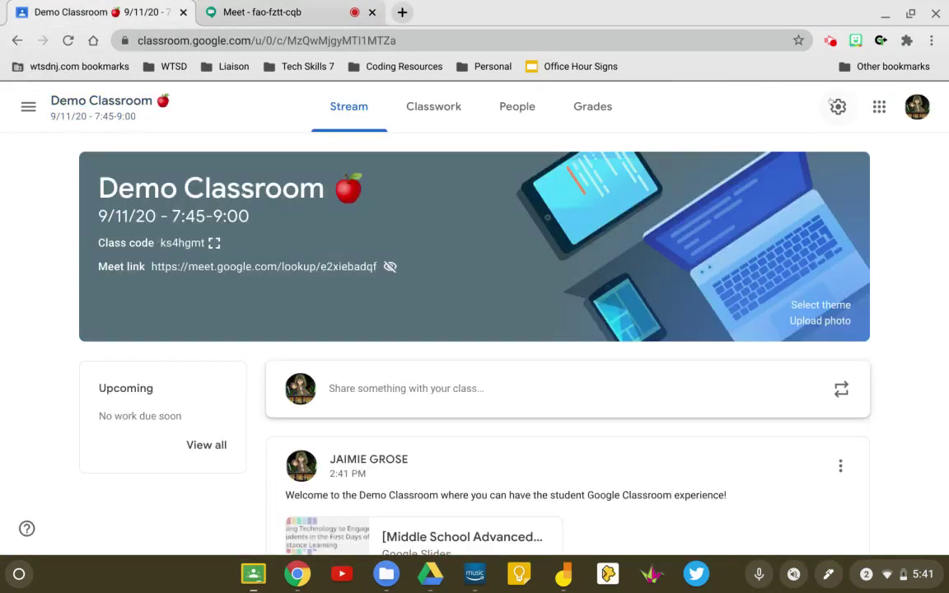
click(837, 106)
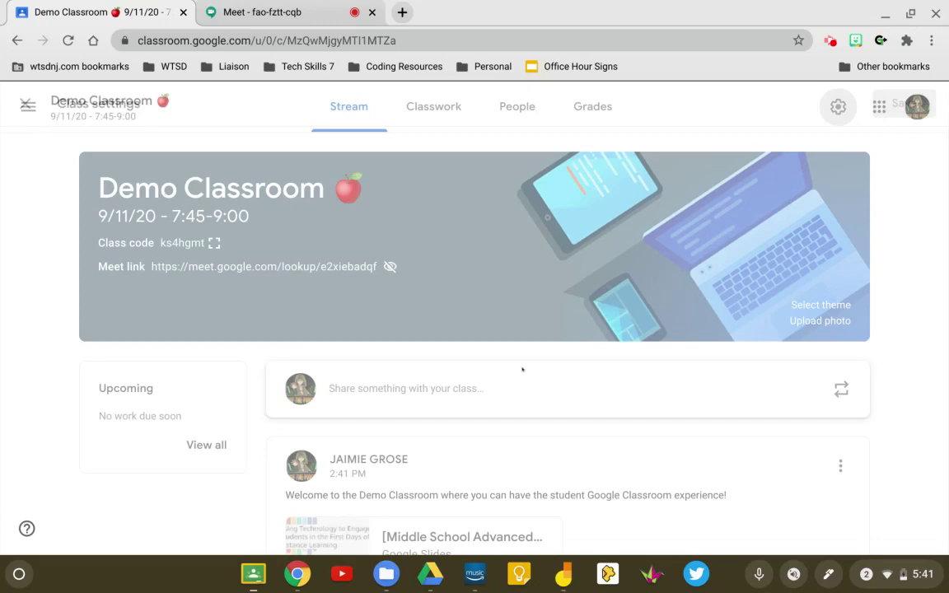
scroll(769, 397, down, 5)
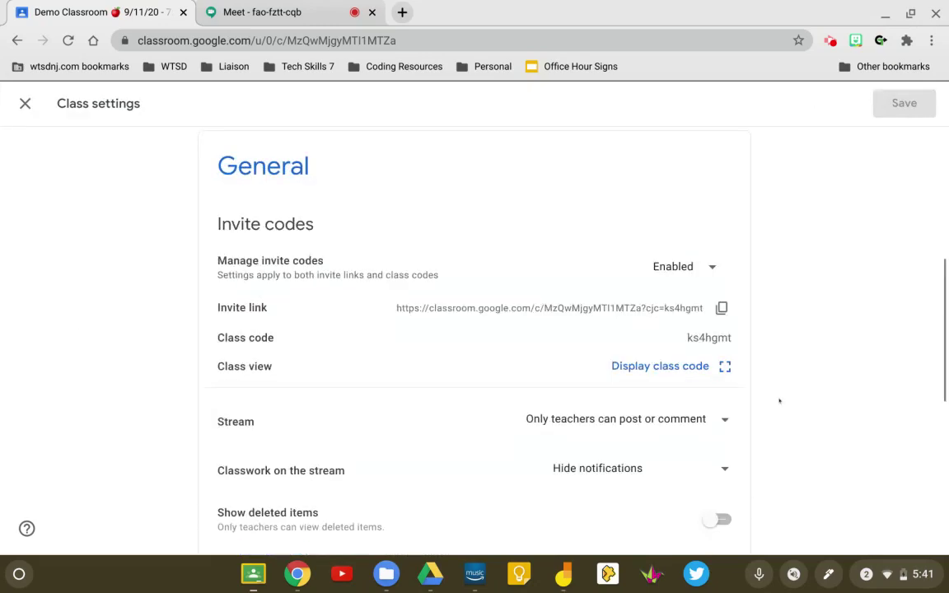
scroll(779, 401, down, 5)
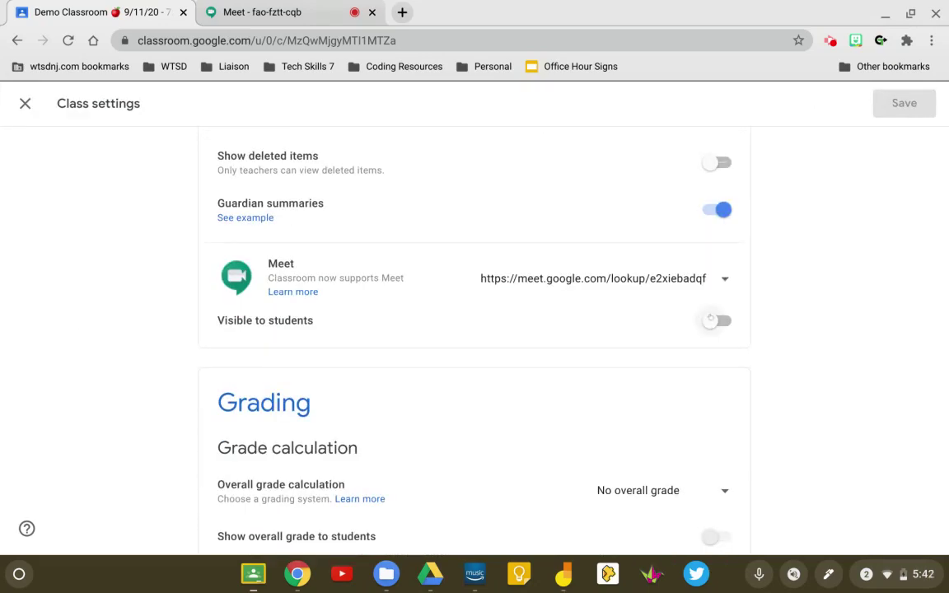
click(711, 320)
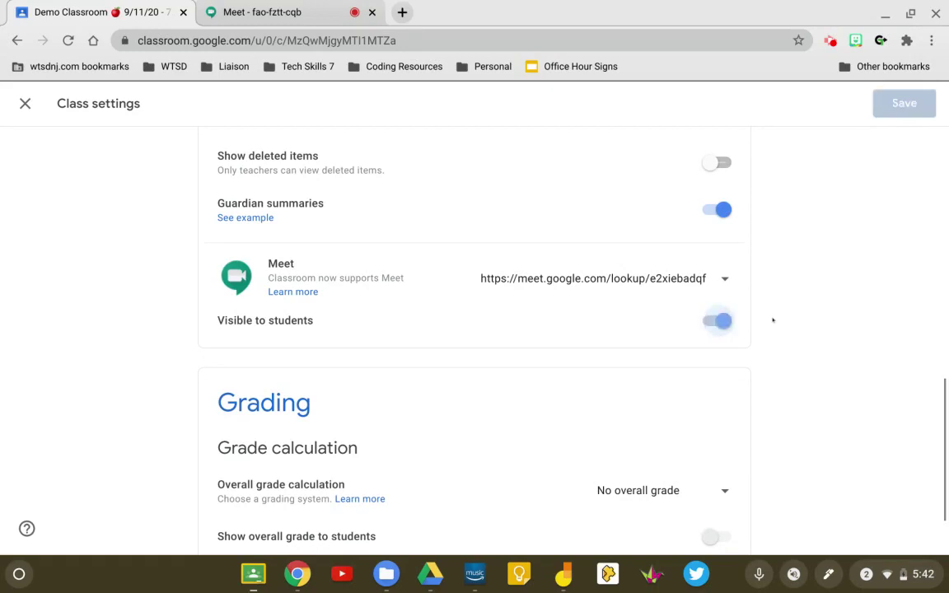
click(903, 103)
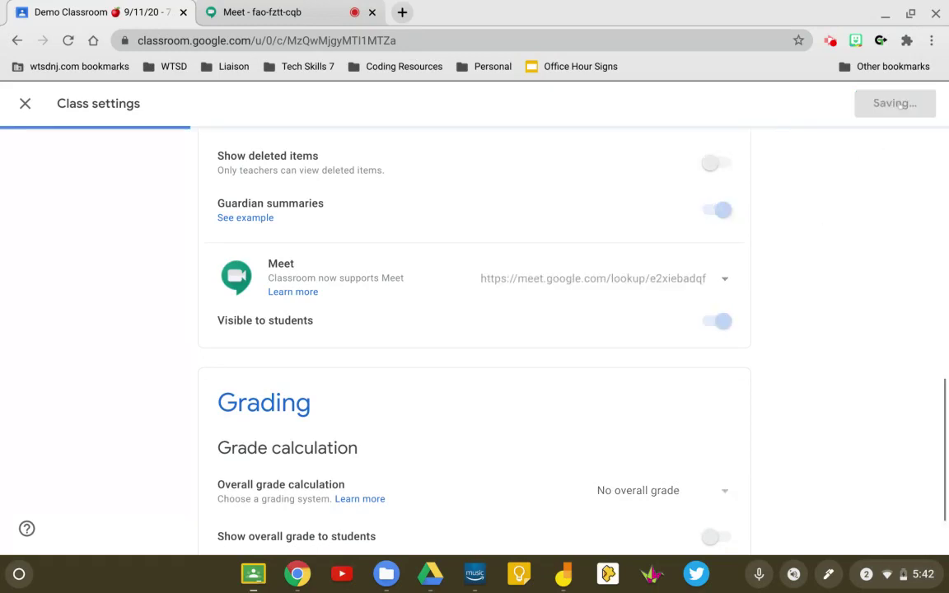
scroll(117, 391, up, 5)
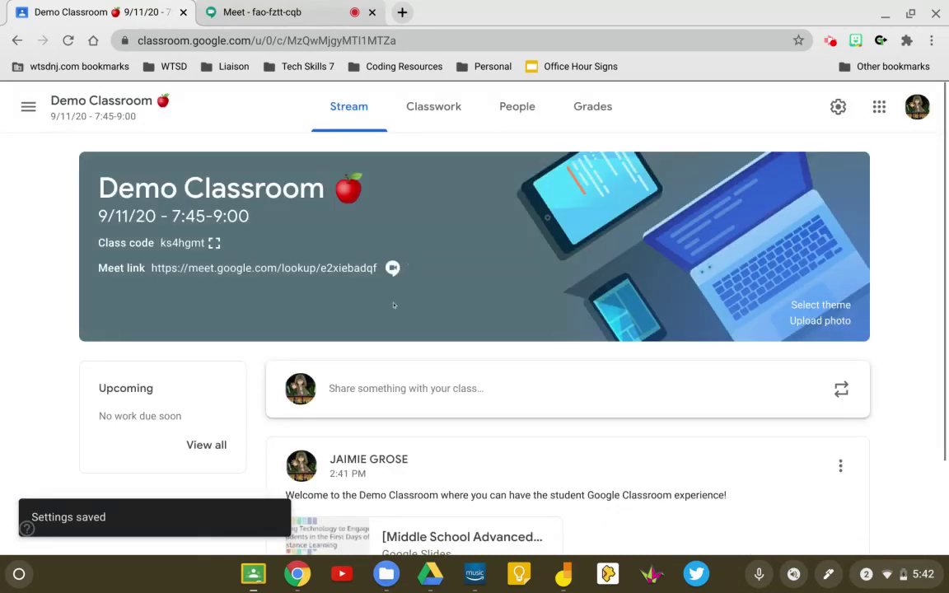
Switch to the Meet call and deny entry to the person from outside the school district.
click(316, 14)
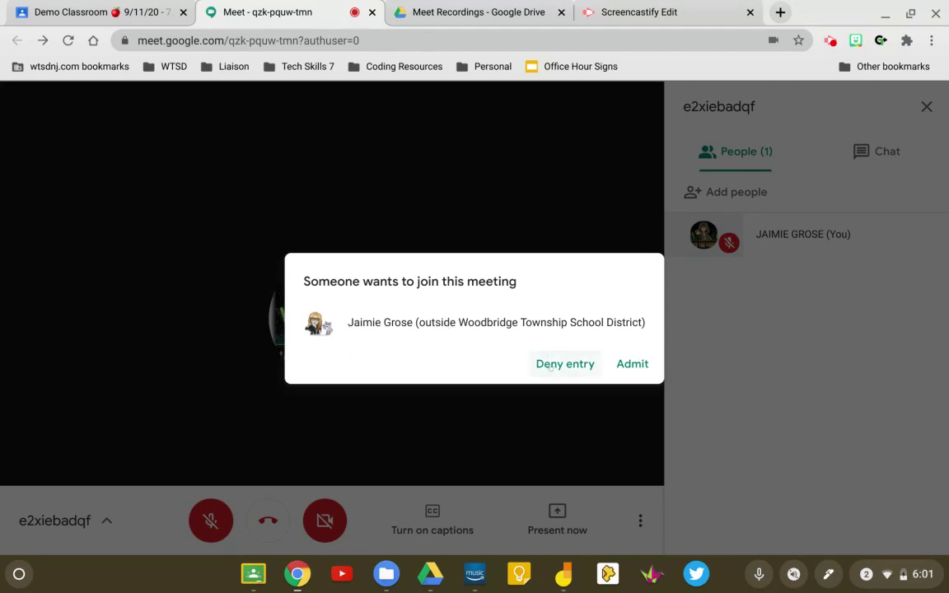
click(554, 374)
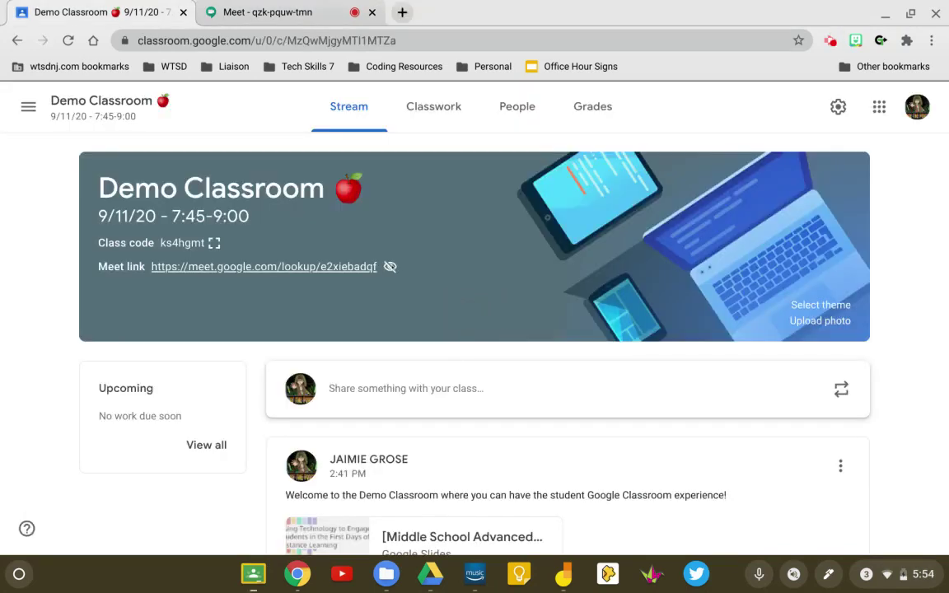
Return to the Meet call, start recording the meeting, and accept the consent notice.
click(309, 12)
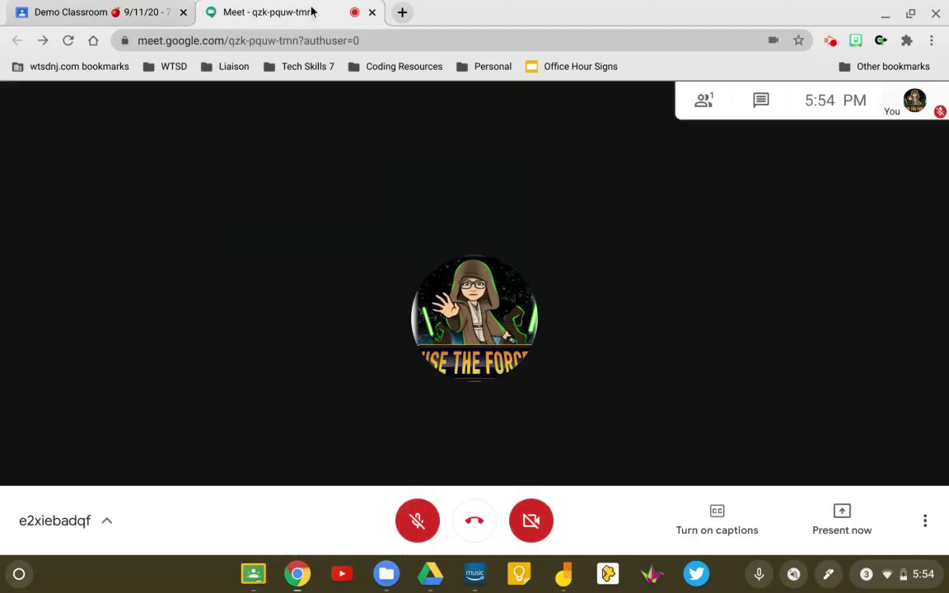
click(921, 519)
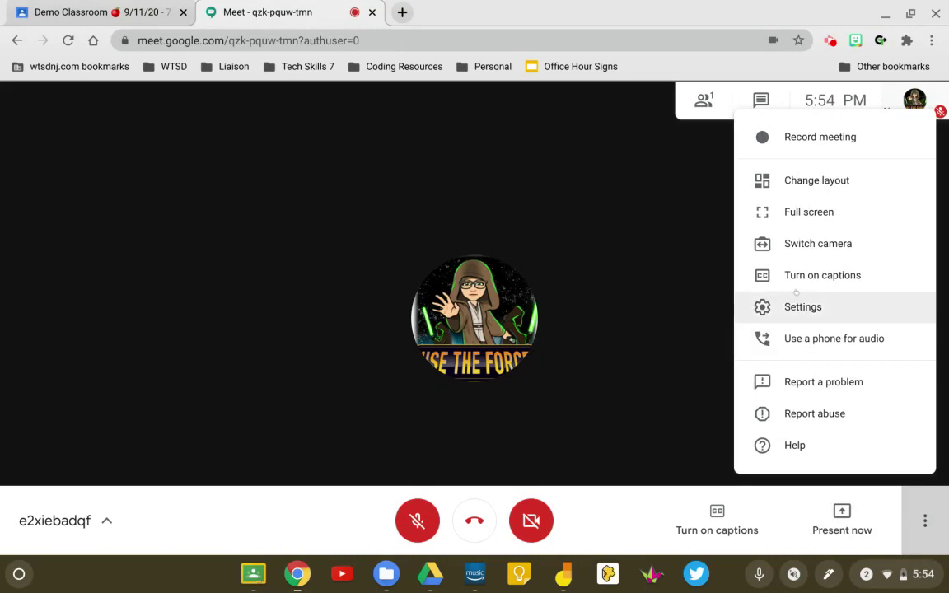
click(786, 140)
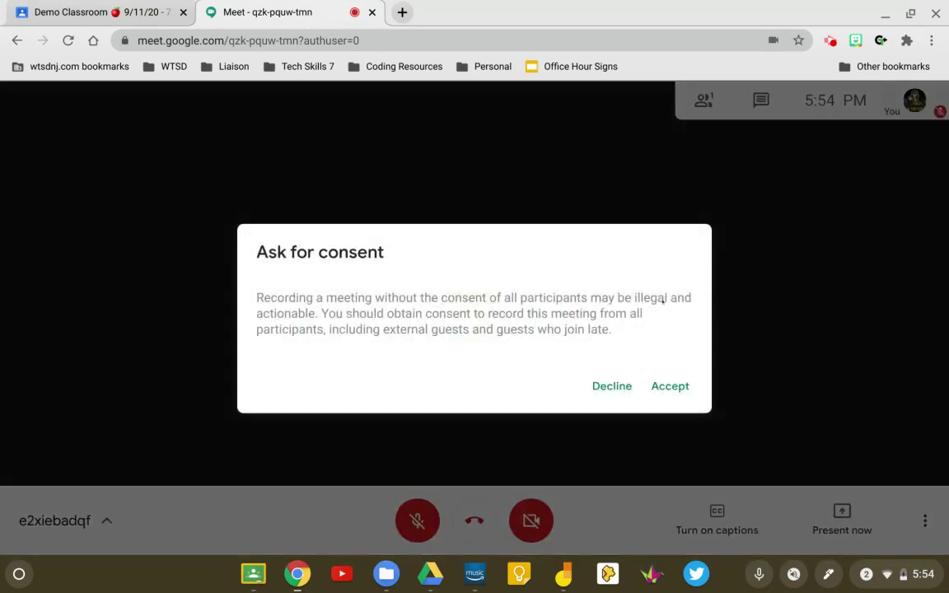
click(647, 379)
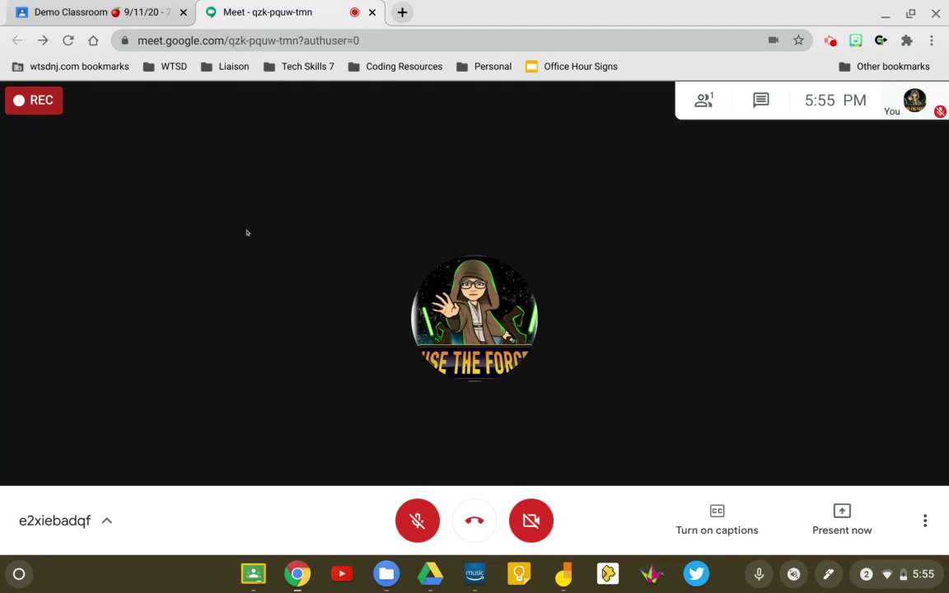
Check the meeting's options for stopping the recording, and open Google Drive in a new tab.
click(927, 523)
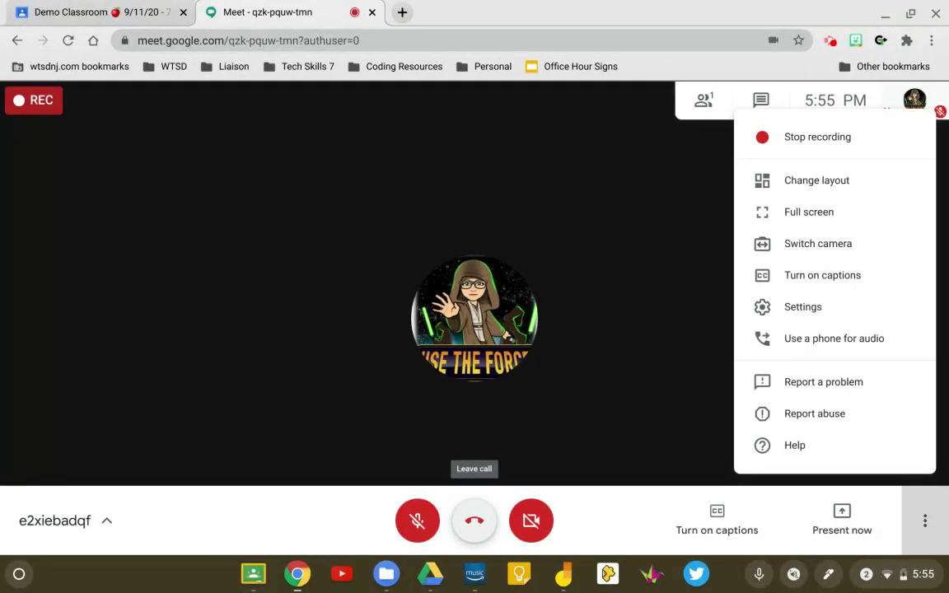
click(401, 12)
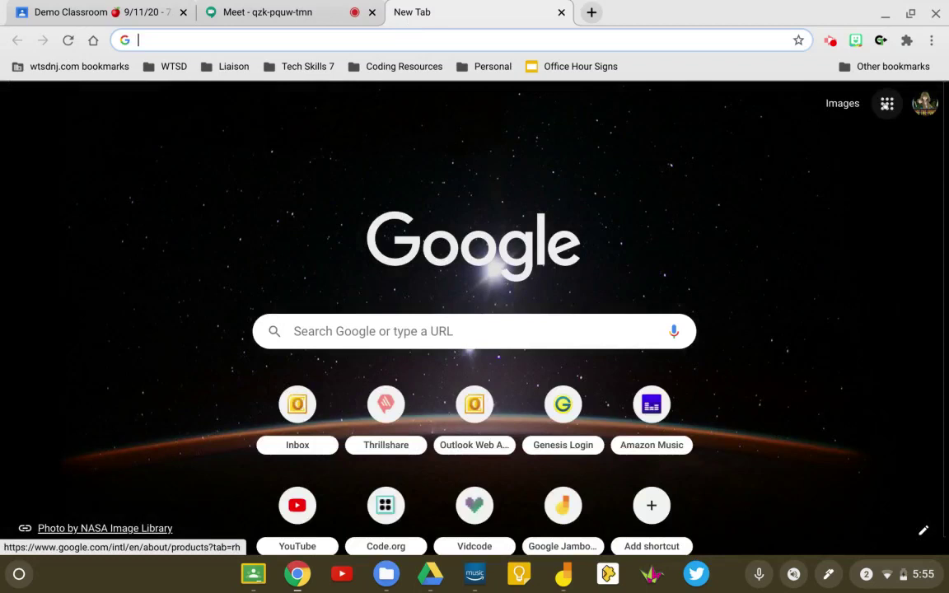
click(887, 103)
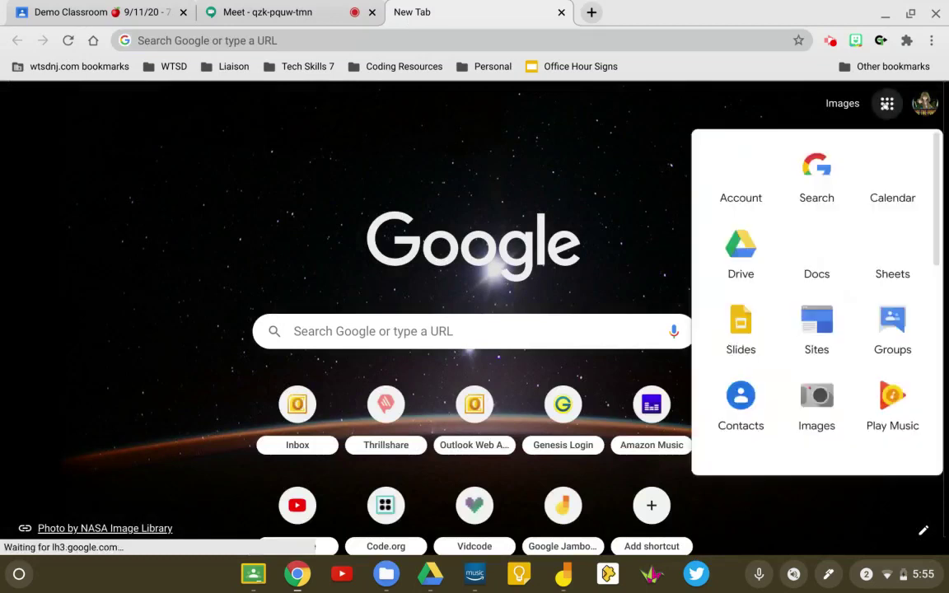
click(740, 248)
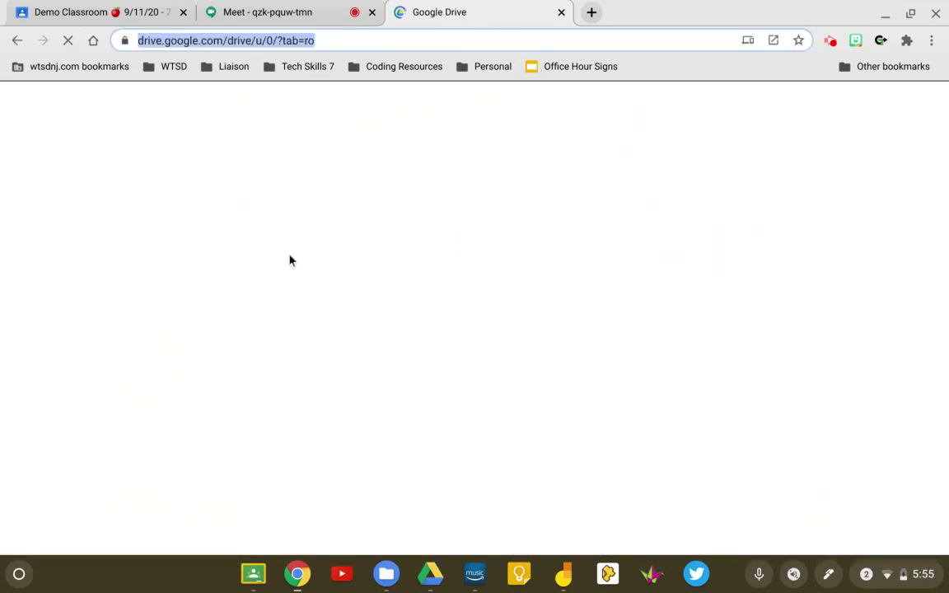
Return to the Meet call, stop recording the meeting, and confirm the stop.
click(279, 17)
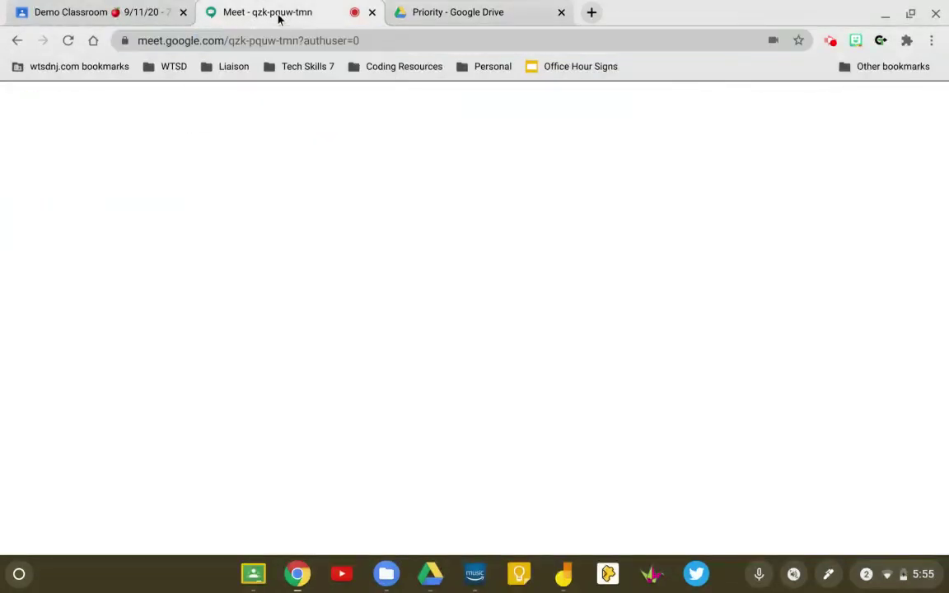
click(822, 478)
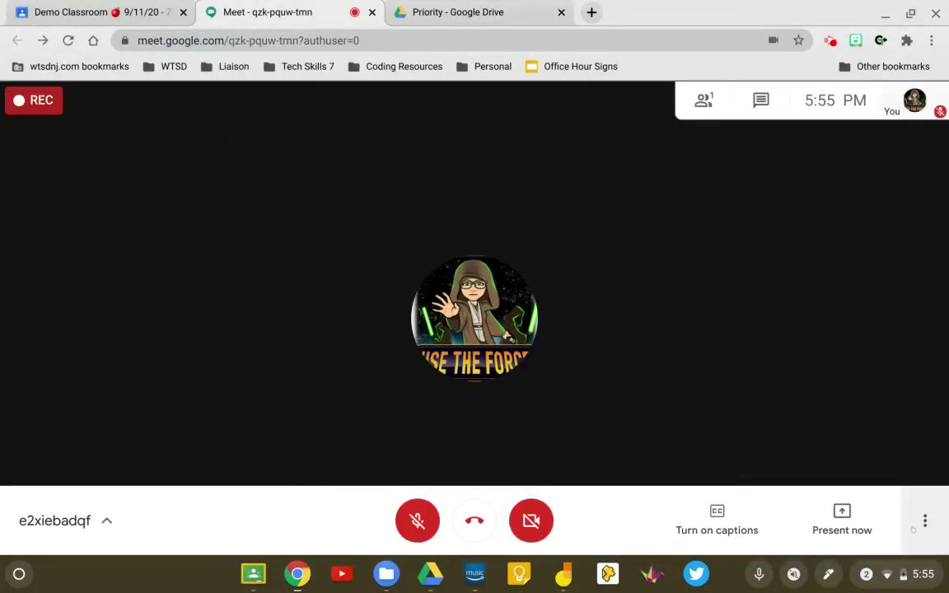
click(915, 528)
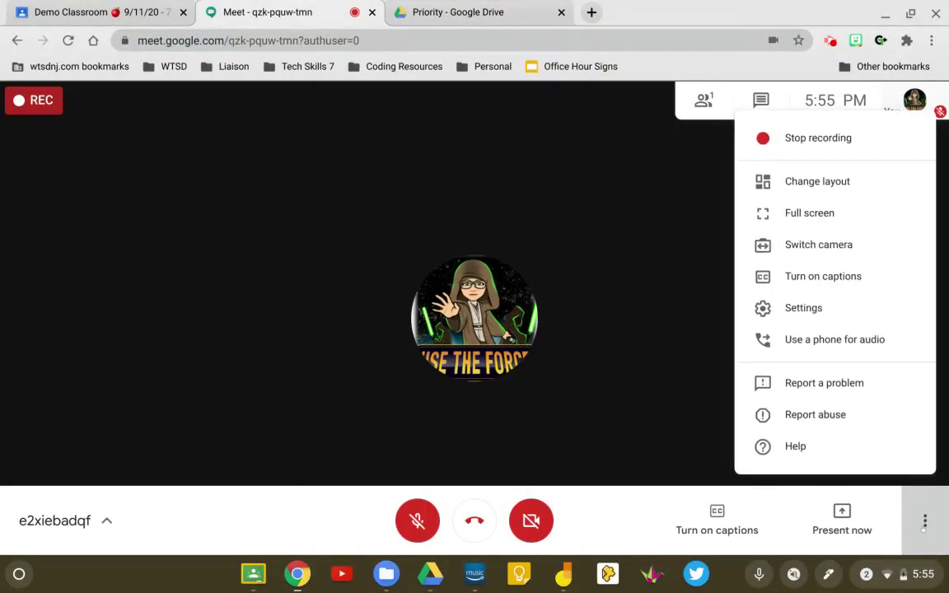
click(801, 138)
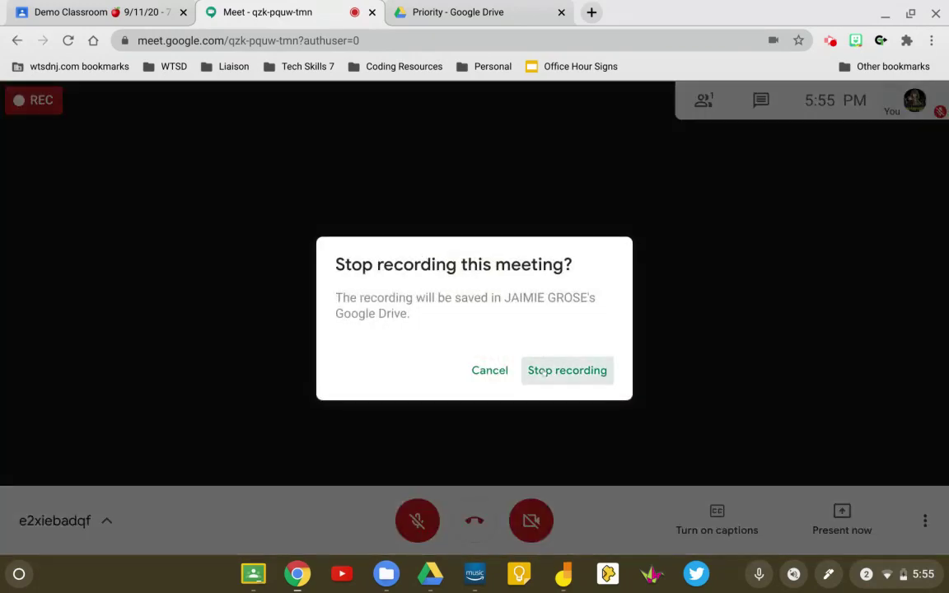
click(544, 373)
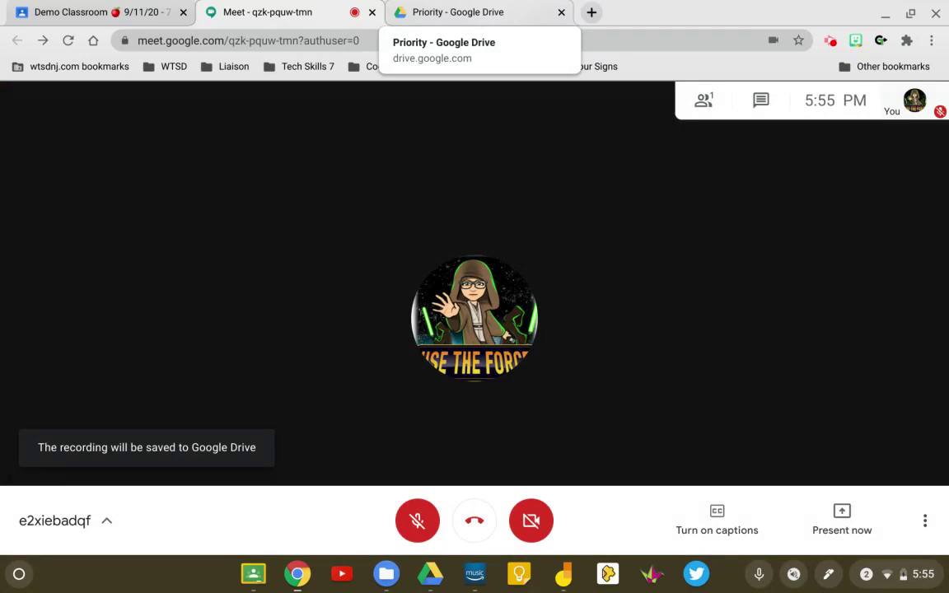
Switch to Google Drive, open the Meet Recordings folder in My Drive, and look through its saved files.
click(499, 18)
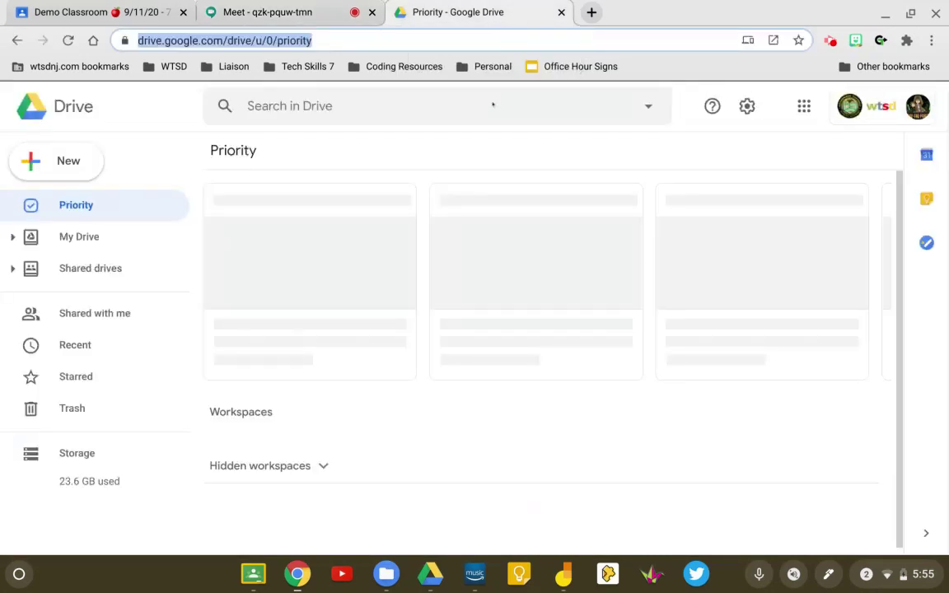
click(80, 236)
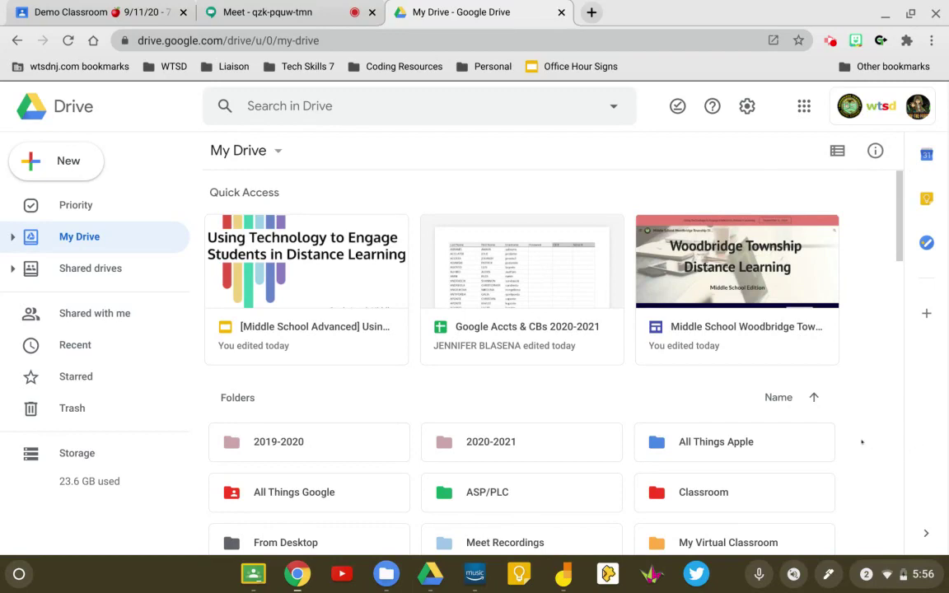
scroll(862, 444, down, 3)
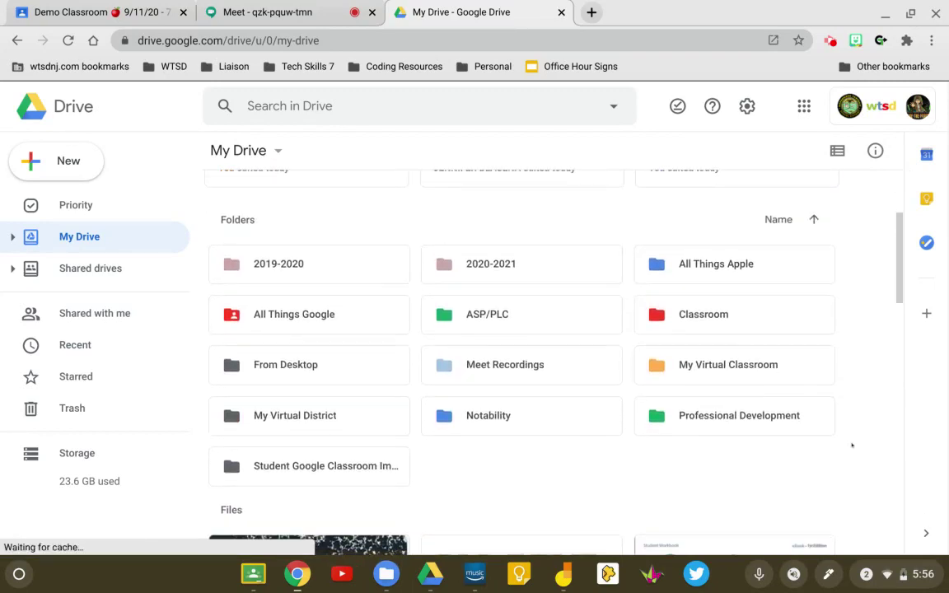
click(521, 348)
double_click(521, 345)
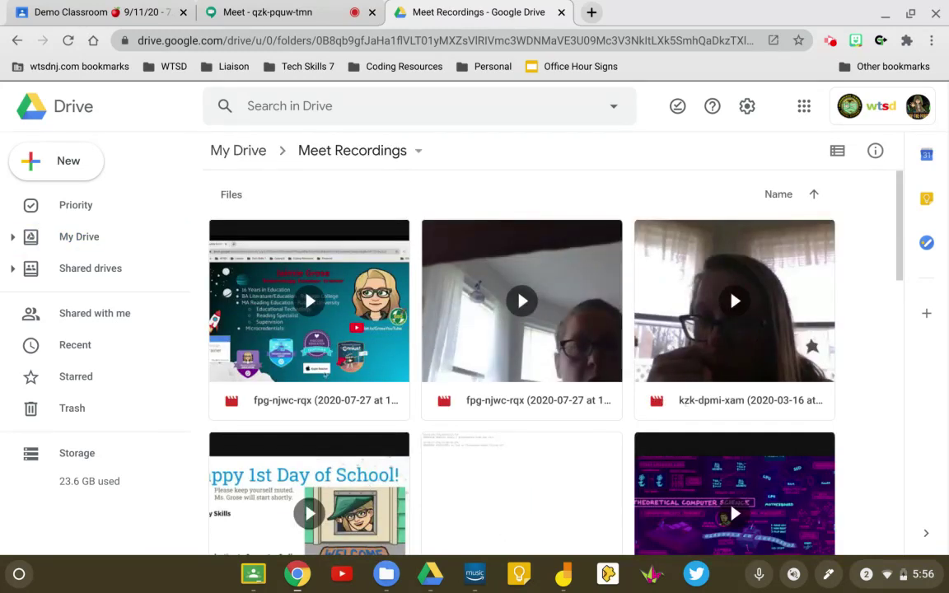
scroll(326, 373, down, 2)
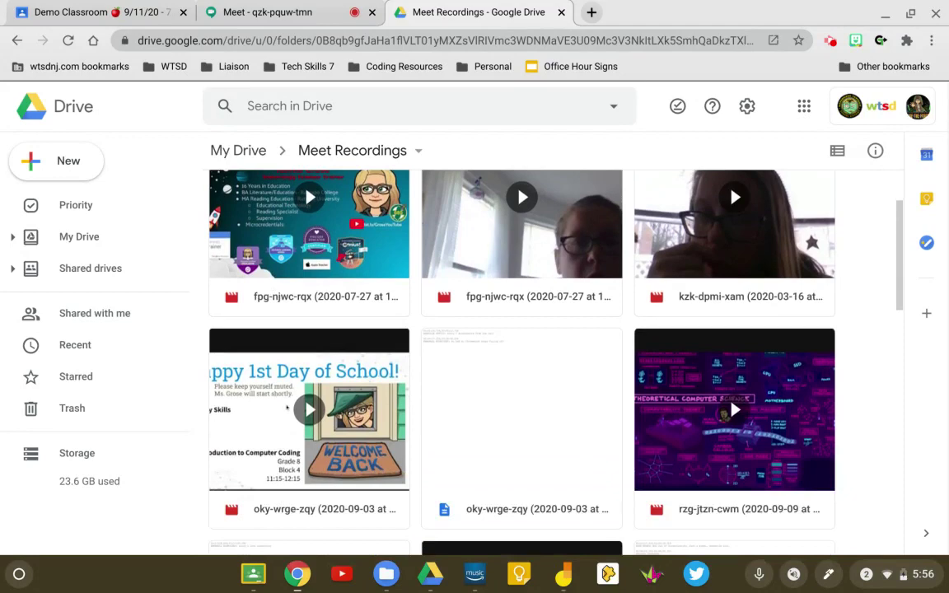
scroll(698, 447, down, 5)
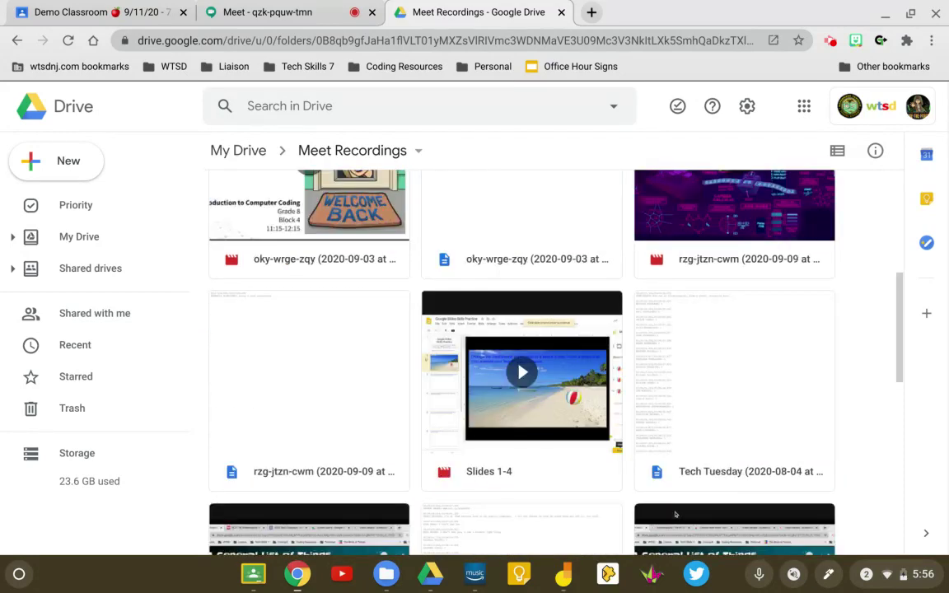
scroll(698, 447, down, 2)
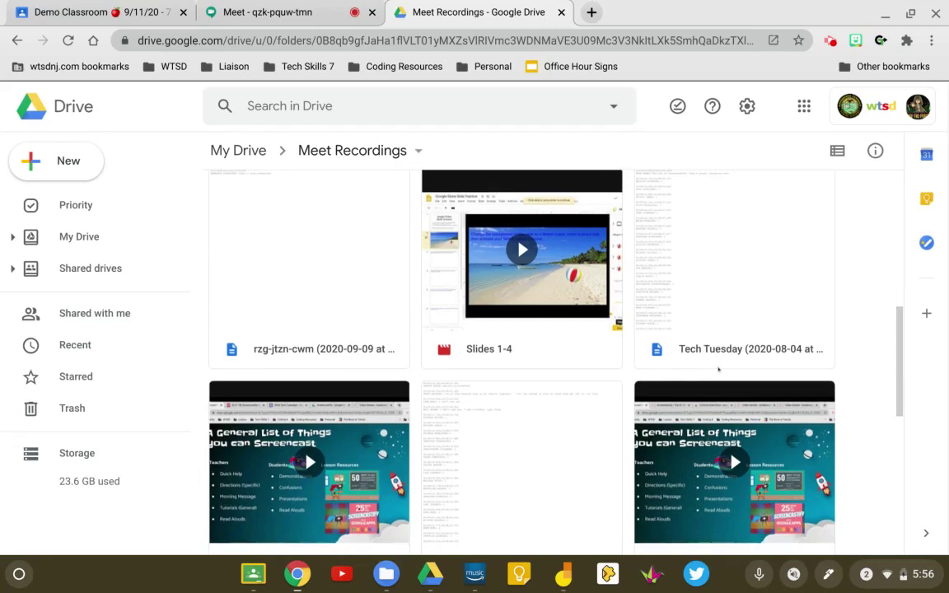
scroll(536, 260, down, 2)
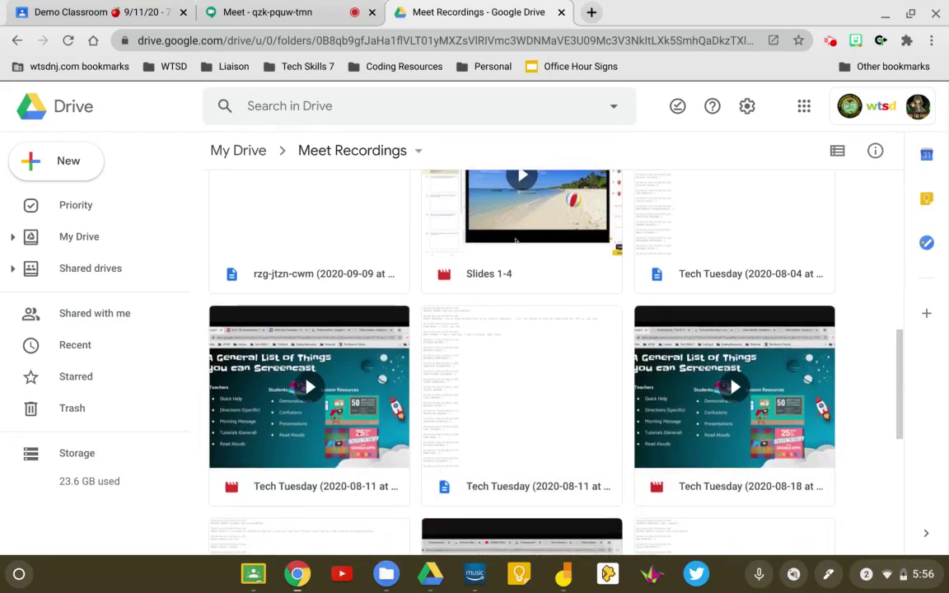
Examine the rest of the Meet Recordings folder for saved meeting videos and chat documents.
scroll(509, 273, down, 3)
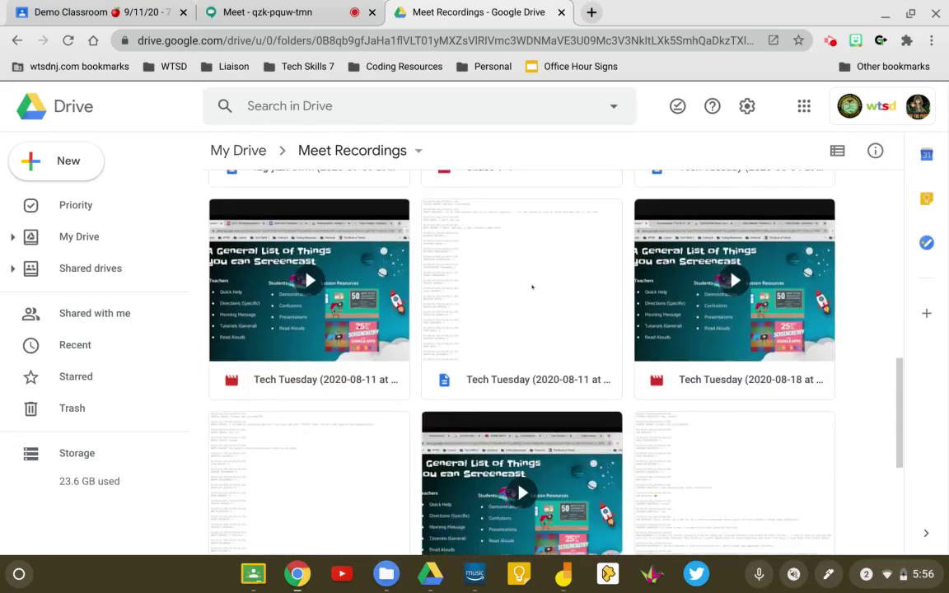
scroll(549, 295, down, 5)
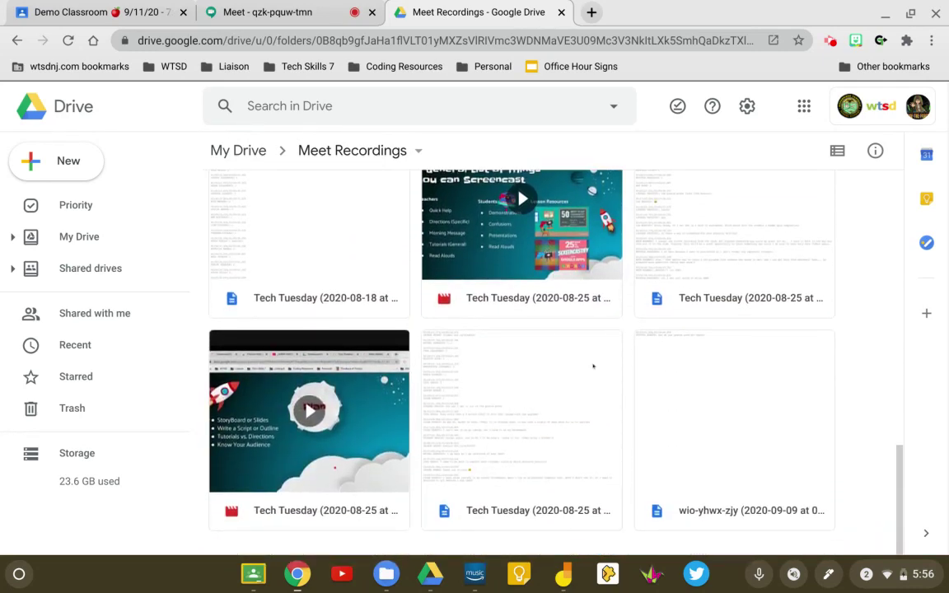
scroll(593, 366, up, 1)
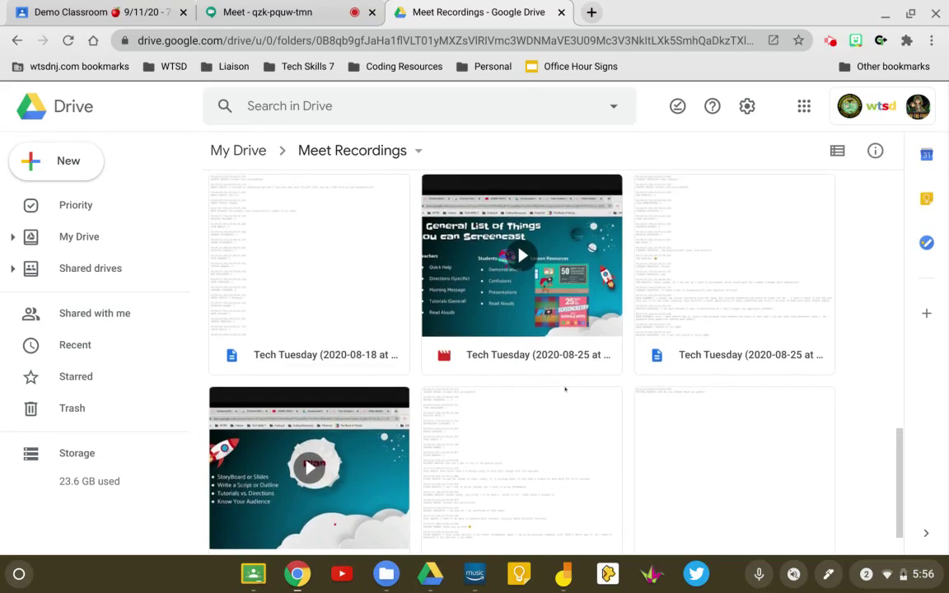
scroll(565, 389, up, 3)
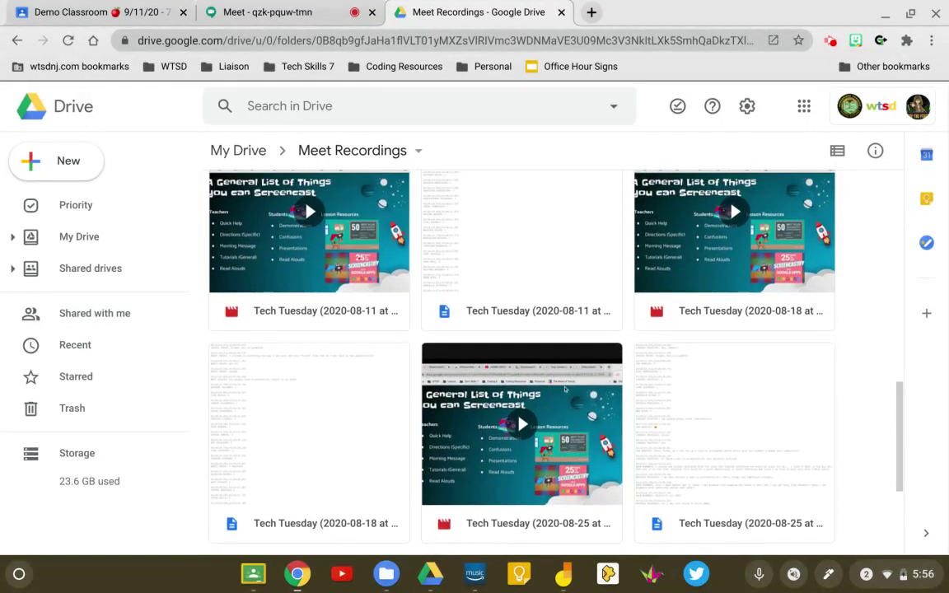
scroll(565, 389, up, 2)
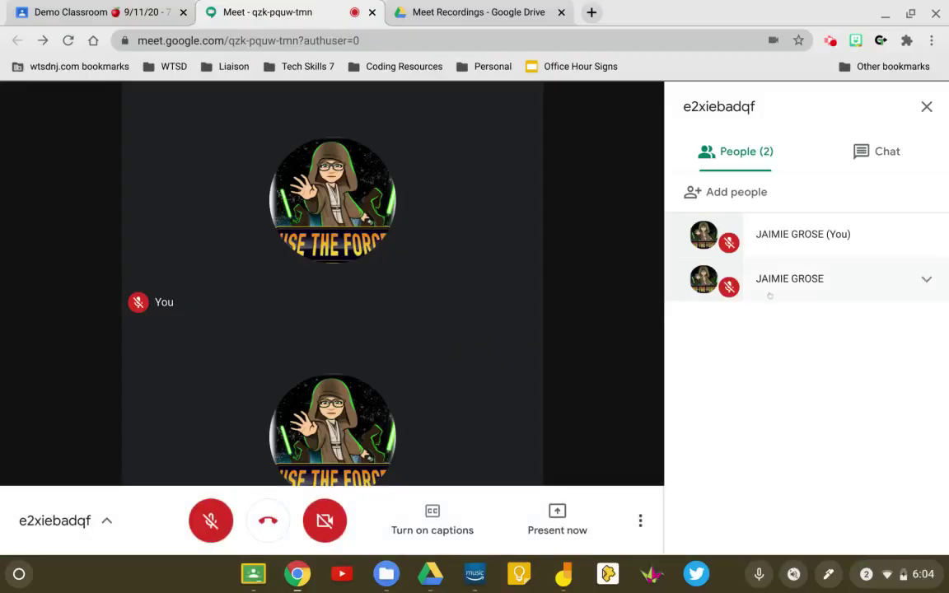
In the Meet call, remove the other participant from the meeting, confirm the removal, and leave the call.
click(926, 279)
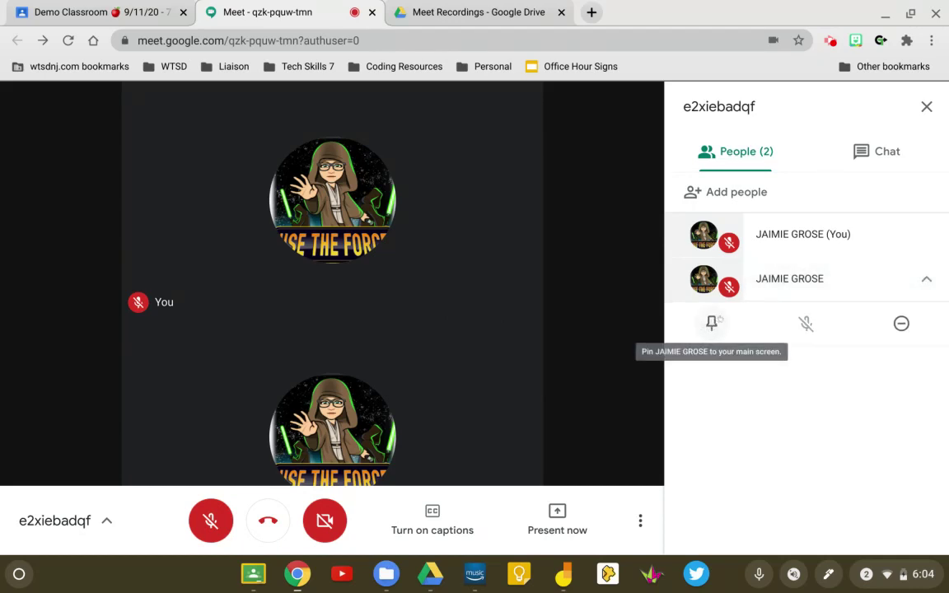
click(710, 324)
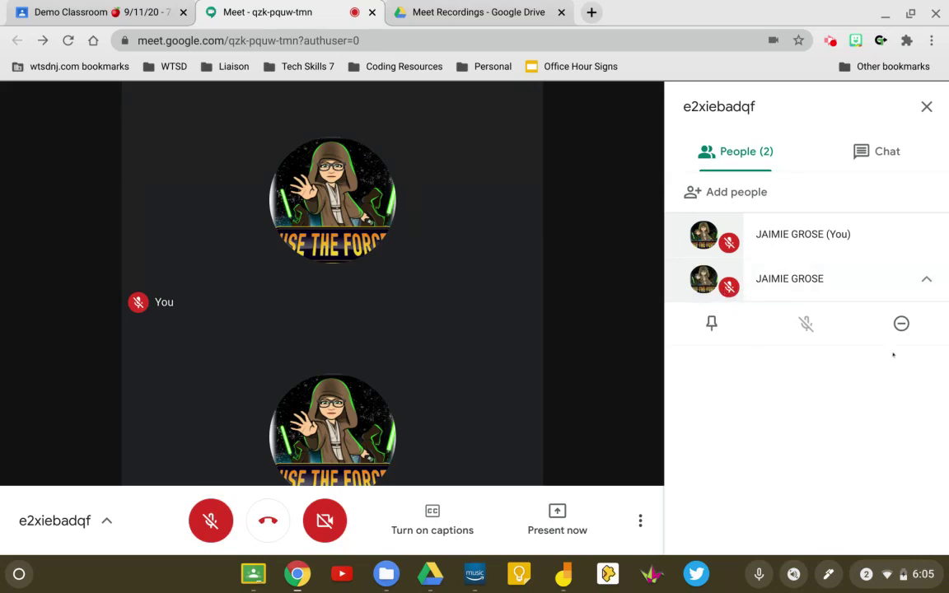
click(902, 323)
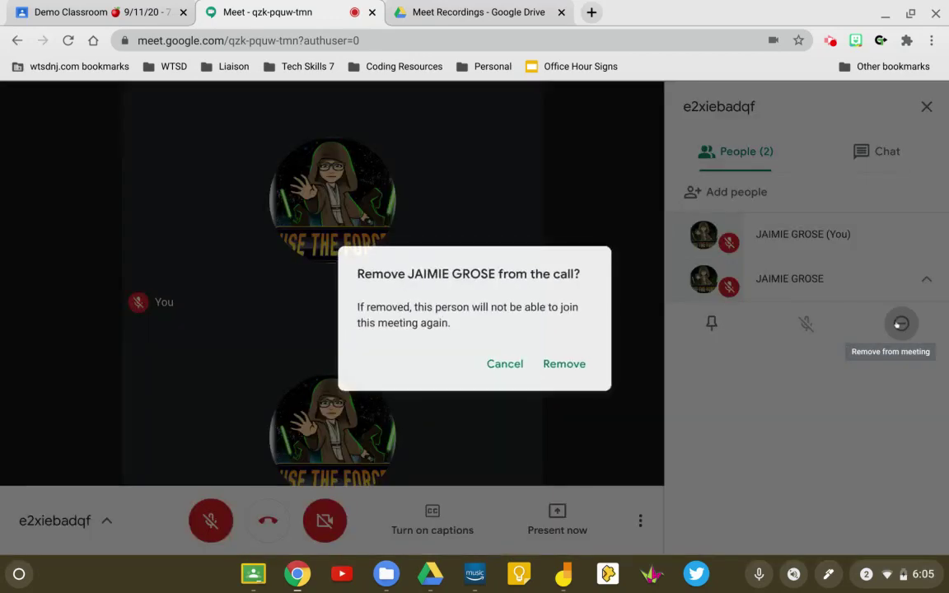
click(565, 364)
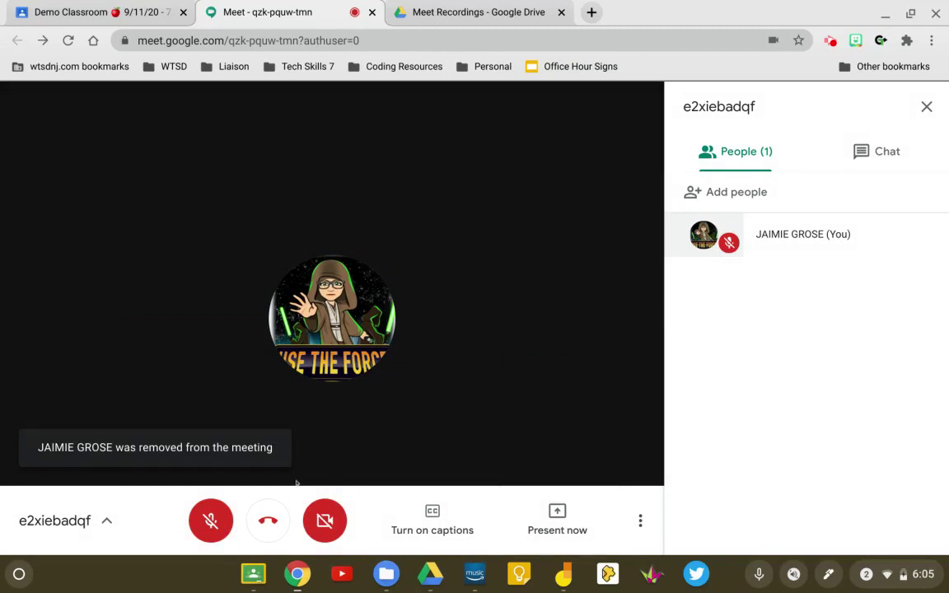
click(268, 520)
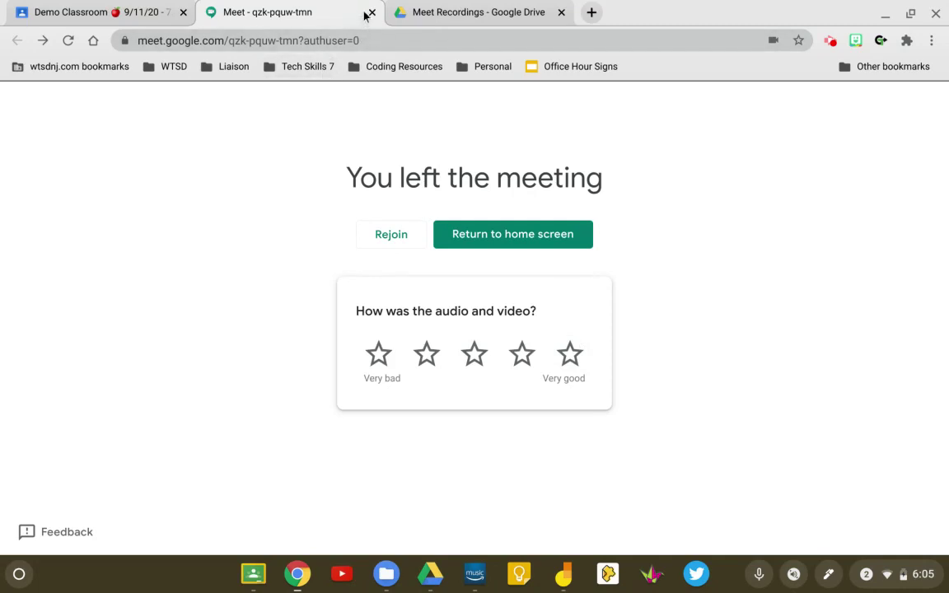
In Demo Classroom's class settings, turn the Meet link's Visible to students option on and back off, and save the settings.
click(64, 6)
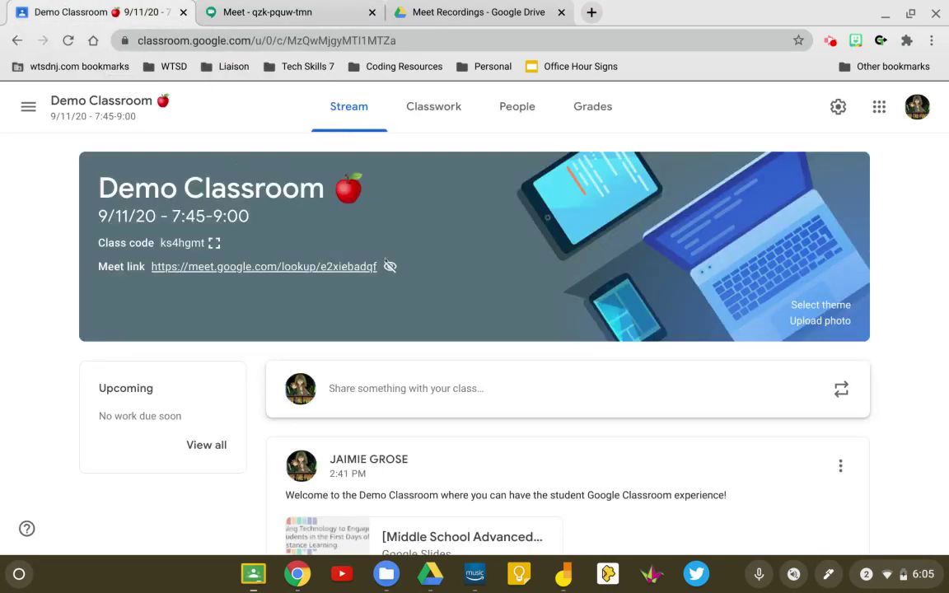
click(838, 107)
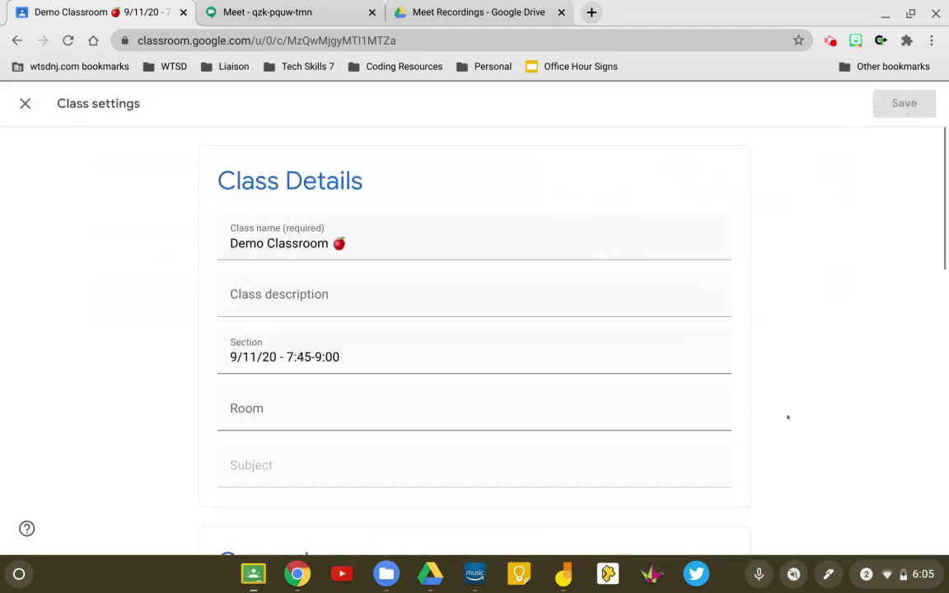
scroll(788, 418, down, 10)
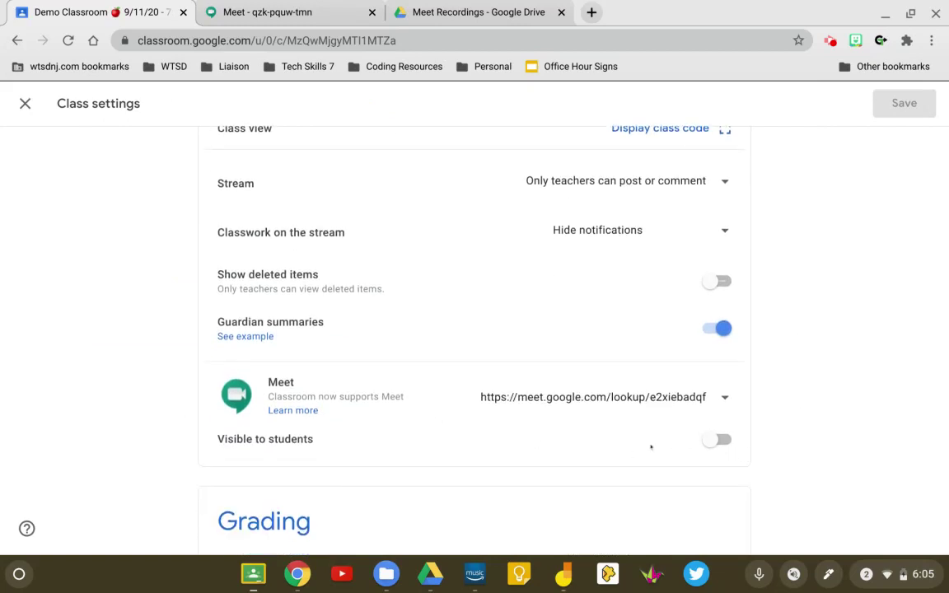
click(715, 442)
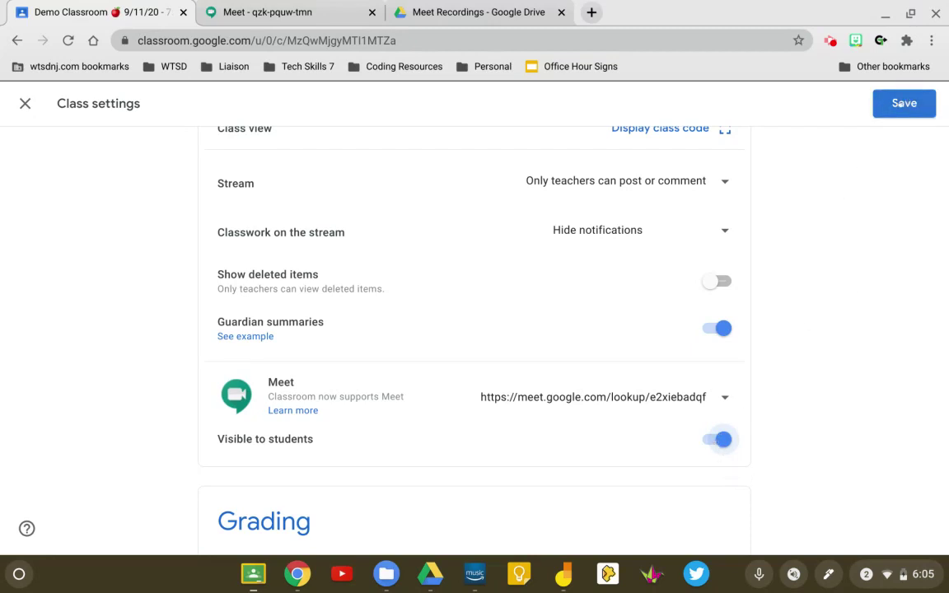
click(720, 439)
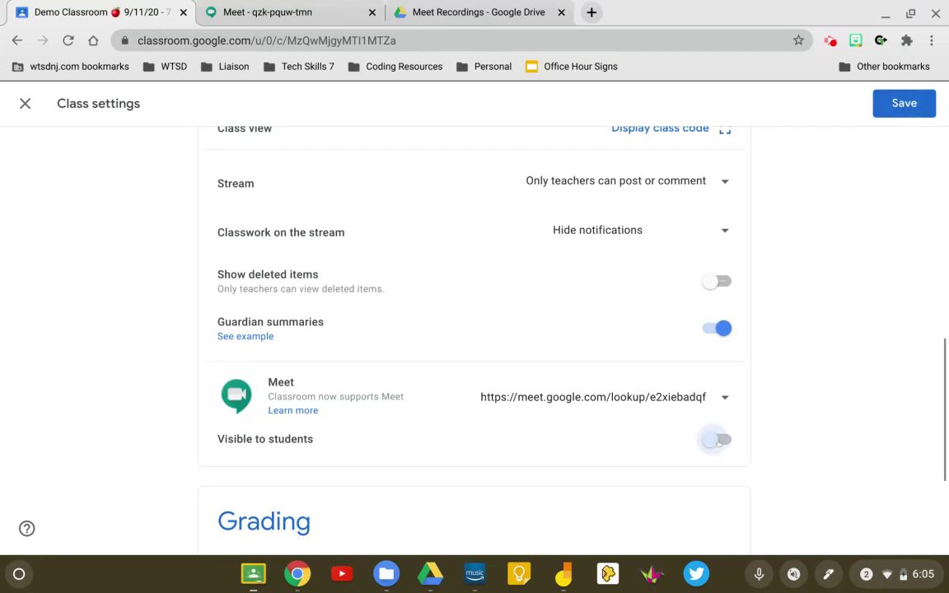
click(883, 103)
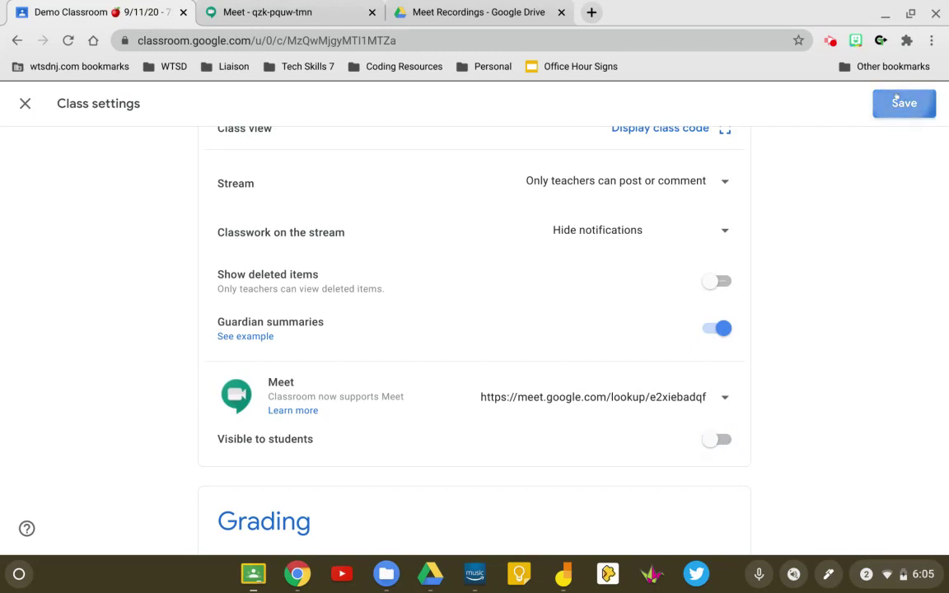